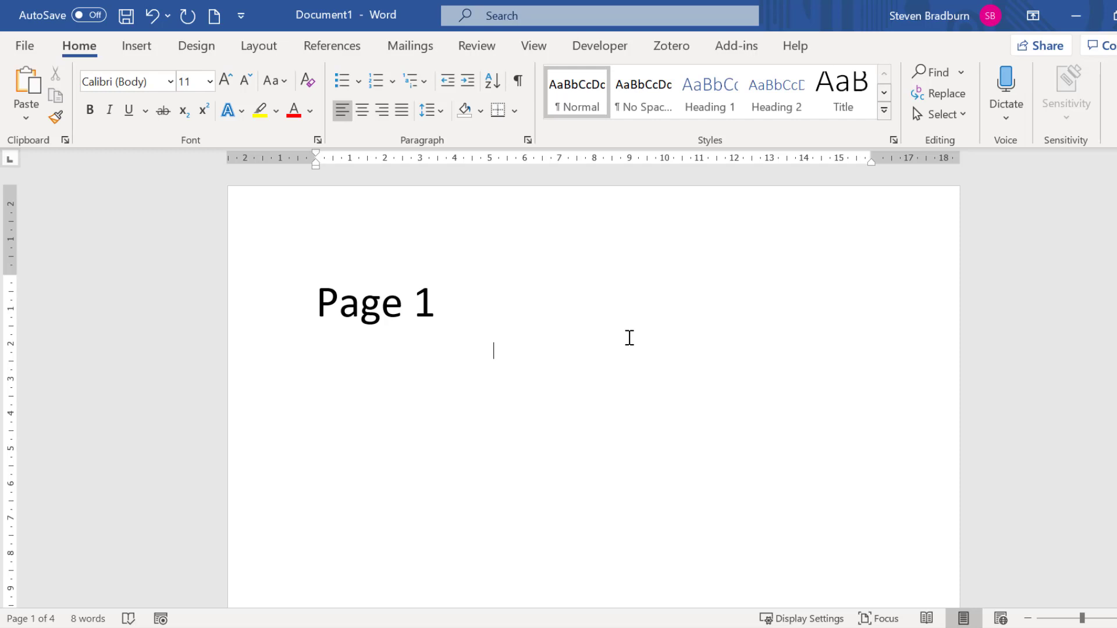
# Turn on Show/Hide ¶ to reveal paragraph marks and page breaks
pyautogui.keyDown('ctrl'); pyautogui.scroll(-10, 576, 349); pyautogui.keyUp('ctrl')
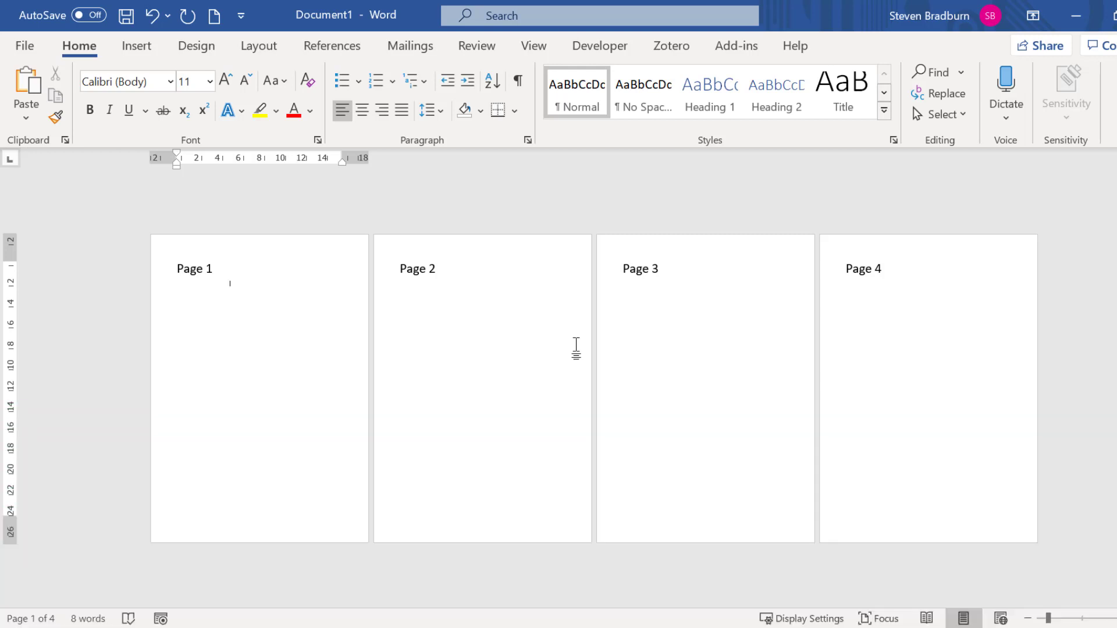
pyautogui.keyDown('ctrl'); pyautogui.scroll(5, 231, 300); pyautogui.keyUp('ctrl')
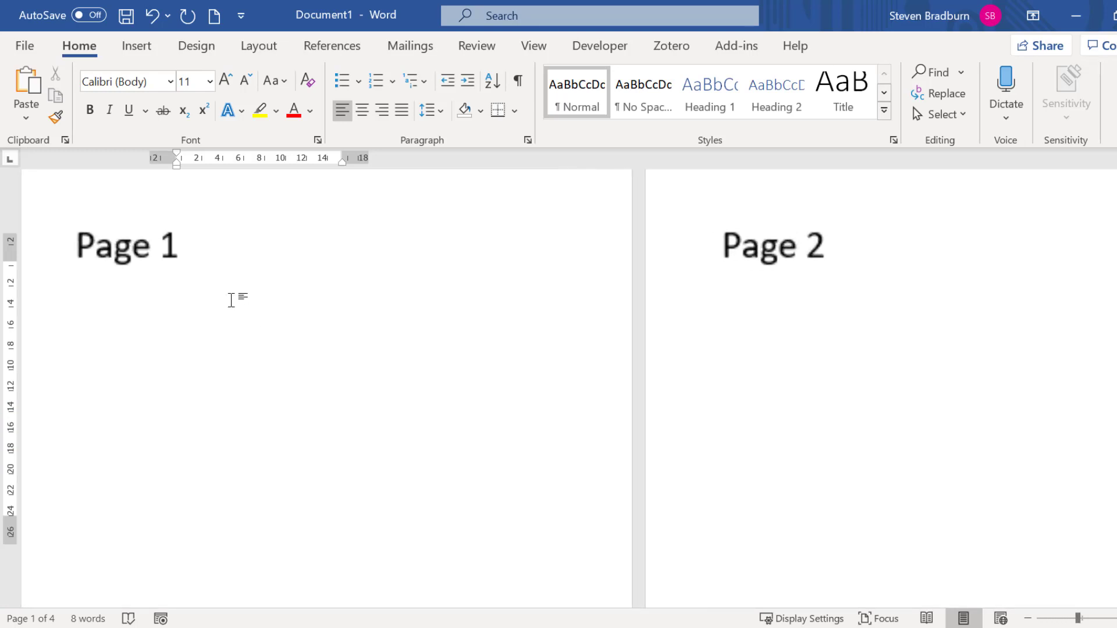
pyautogui.keyDown('ctrl'); pyautogui.scroll(2, 231, 300); pyautogui.keyUp('ctrl')
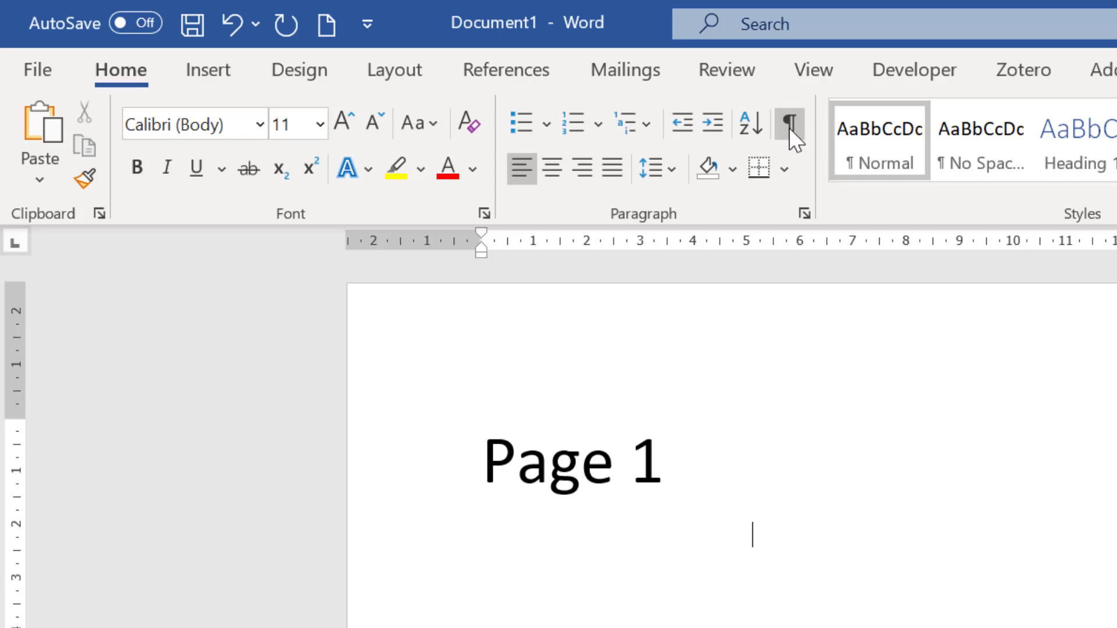
pyautogui.click(789, 124)
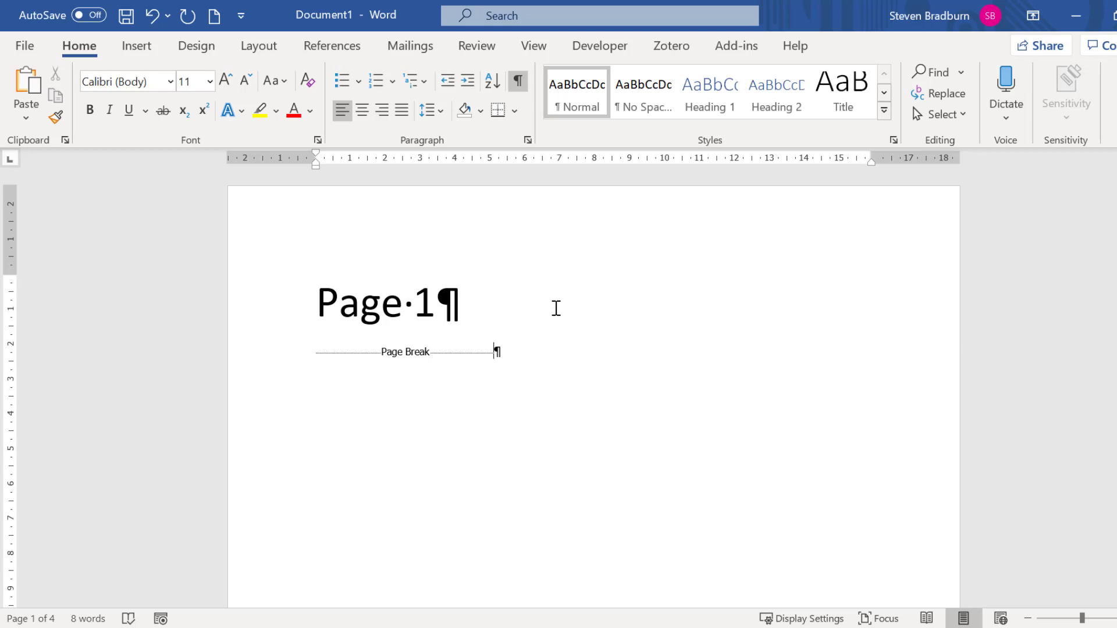
# Place the insertion point just after the page break on page 2
pyautogui.scroll(-8, 471, 372)
pyautogui.scroll(-7, 472, 375)
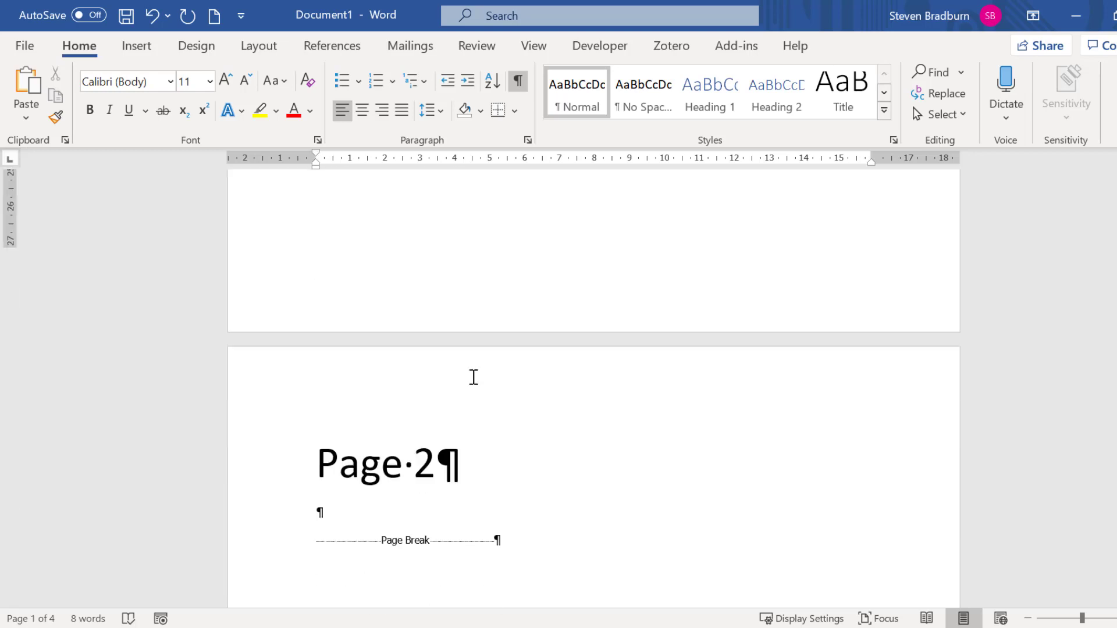
pyautogui.click(518, 367)
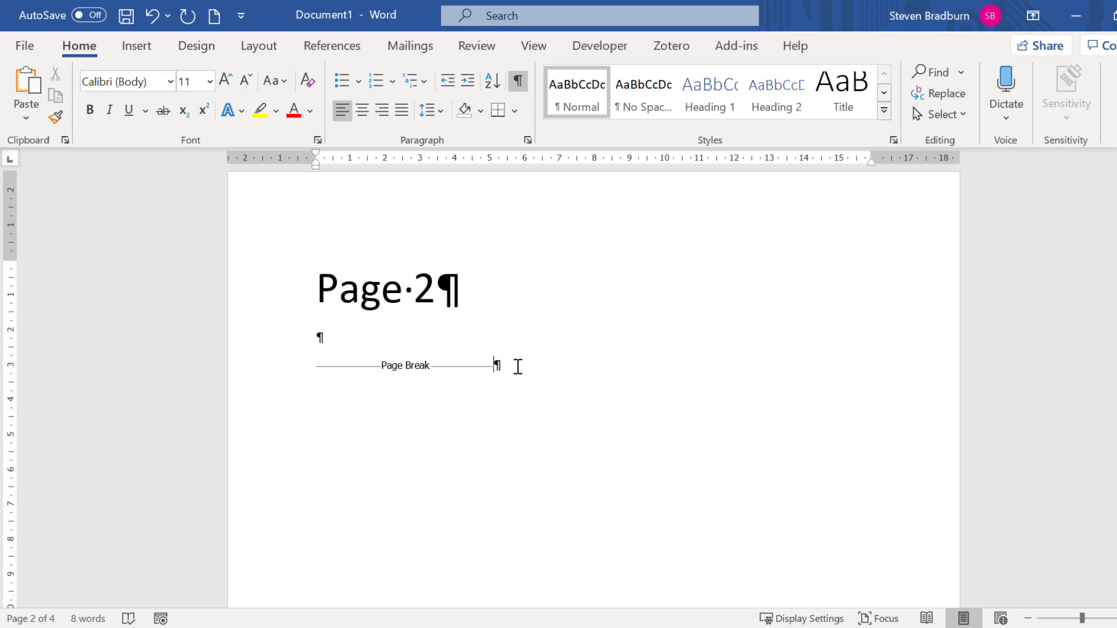
# Insert a Next Page section break after page 2's page break from Layout > Breaks
pyautogui.click(254, 49)
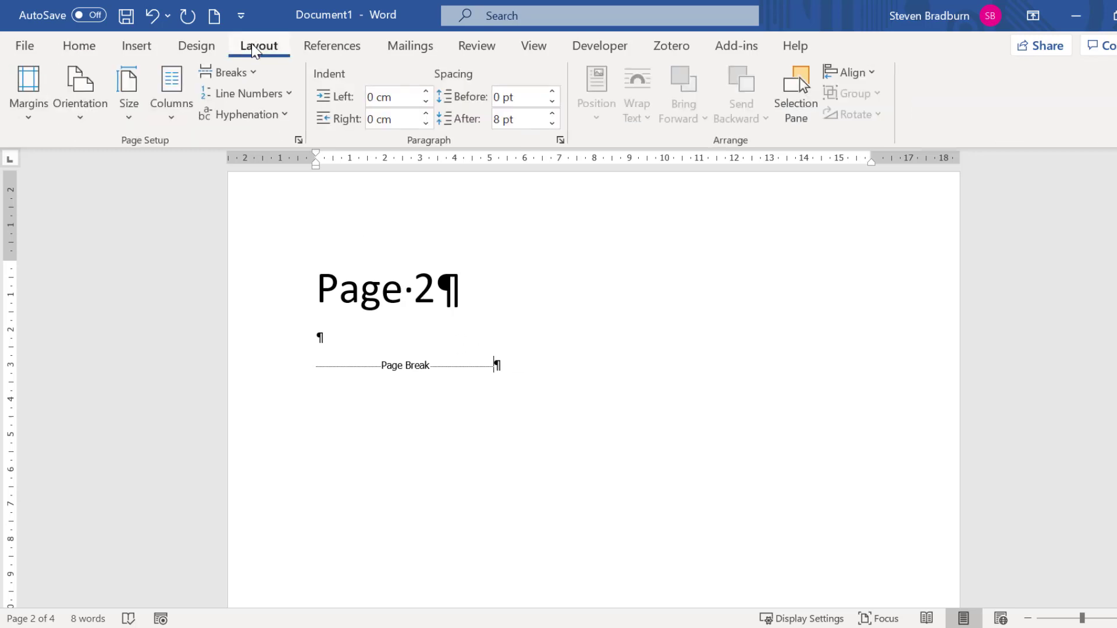
pyautogui.click(253, 73)
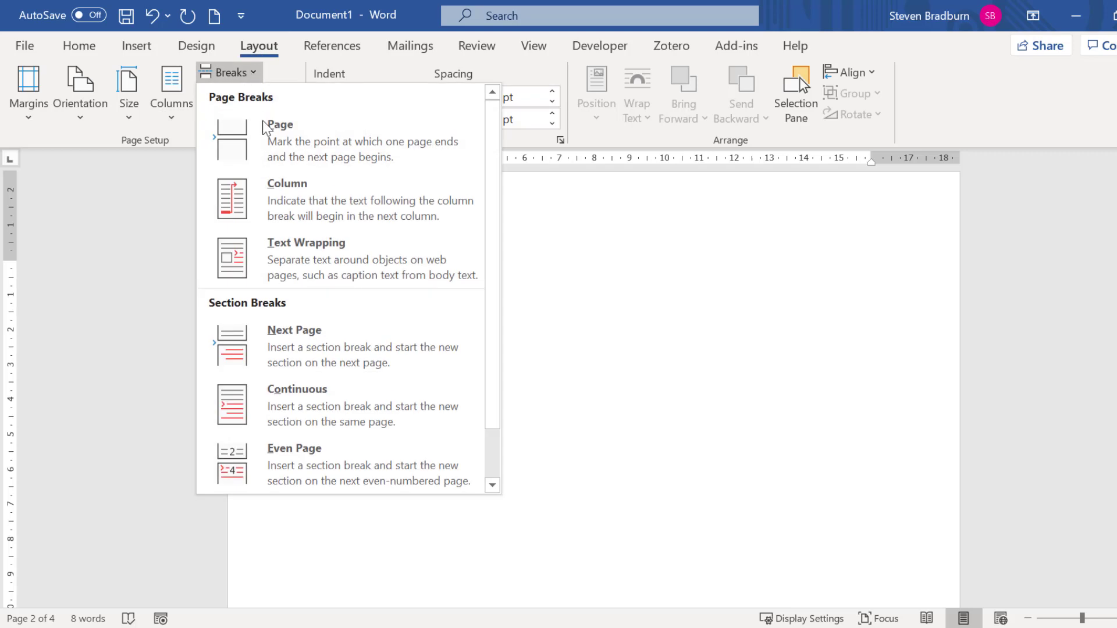
pyautogui.click(343, 329)
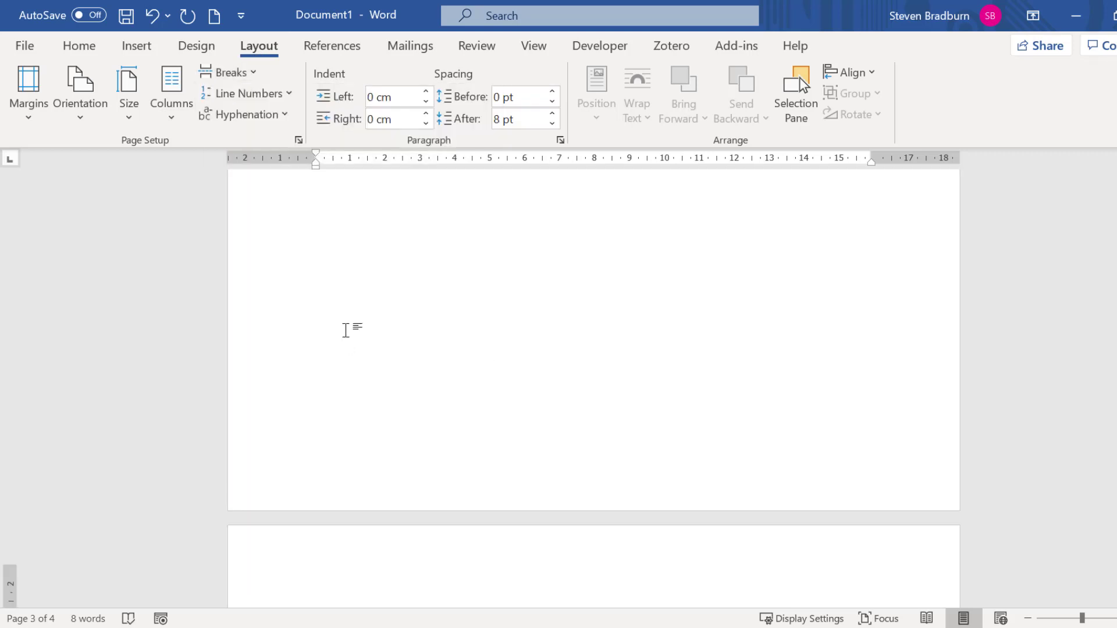
pyautogui.scroll(5, 354, 339)
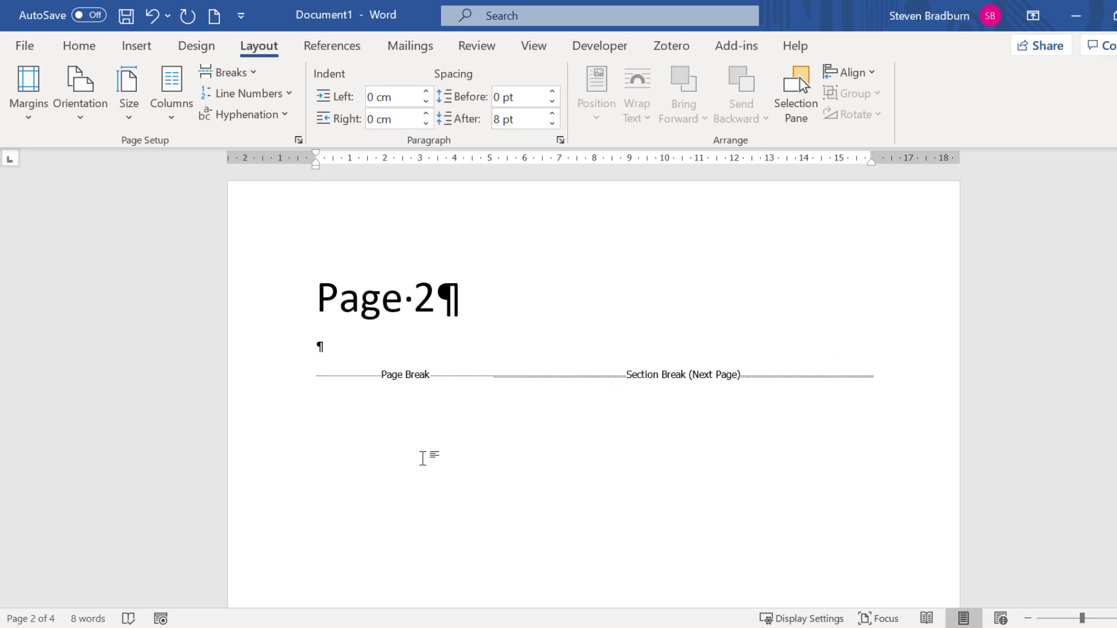
# Add a second Next Page section break after the page break ending page 3
pyautogui.scroll(-6, 423, 459)
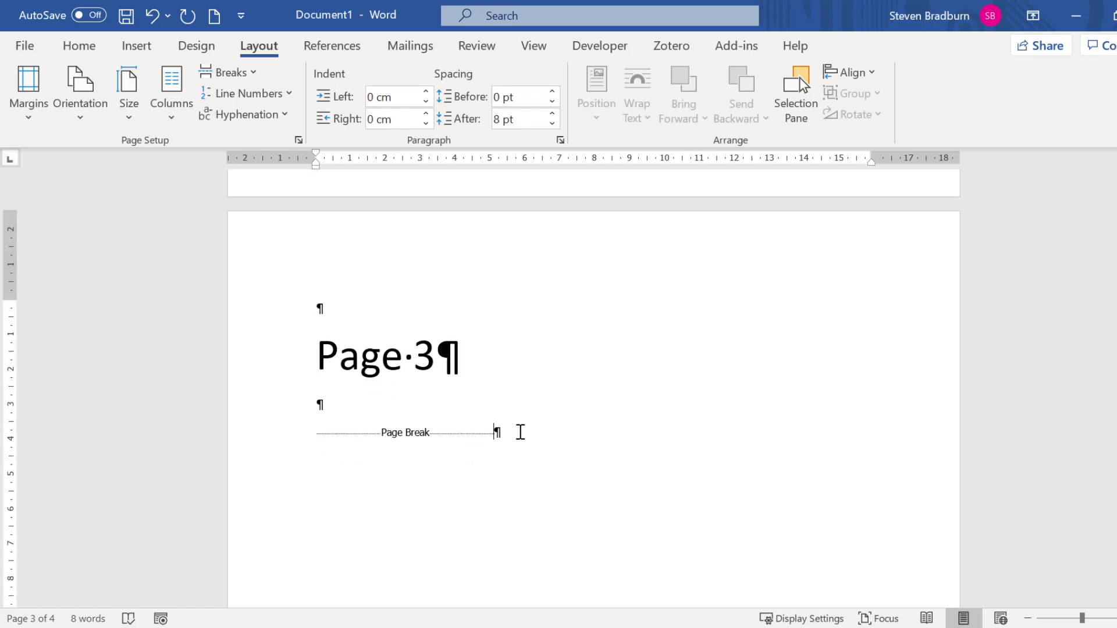
pyautogui.click(227, 72)
pyautogui.click(350, 339)
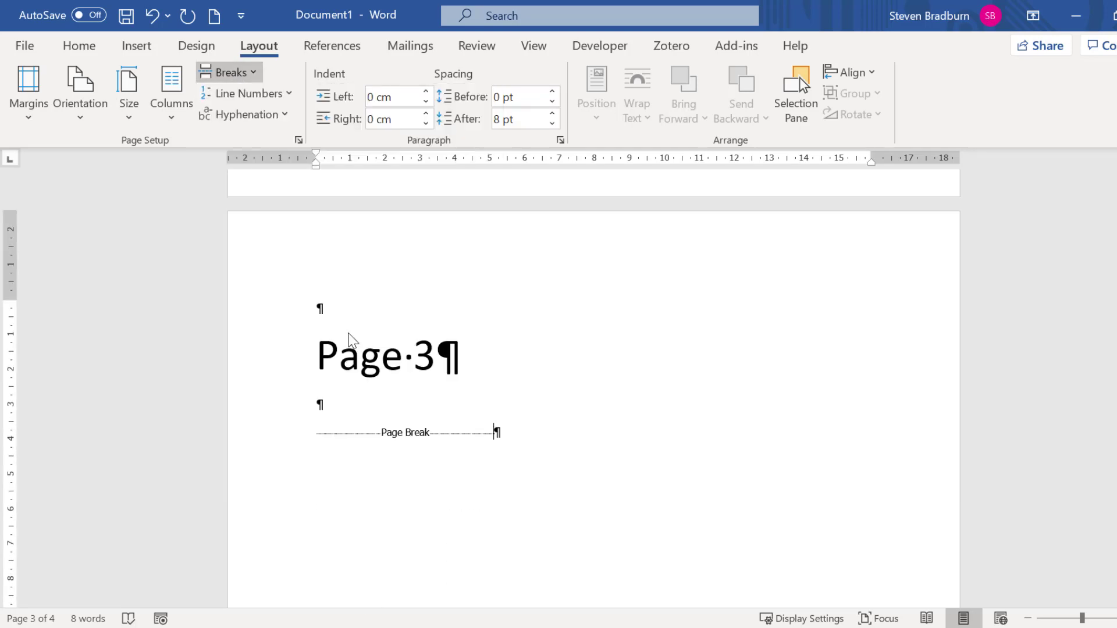
pyautogui.scroll(-11, 466, 387)
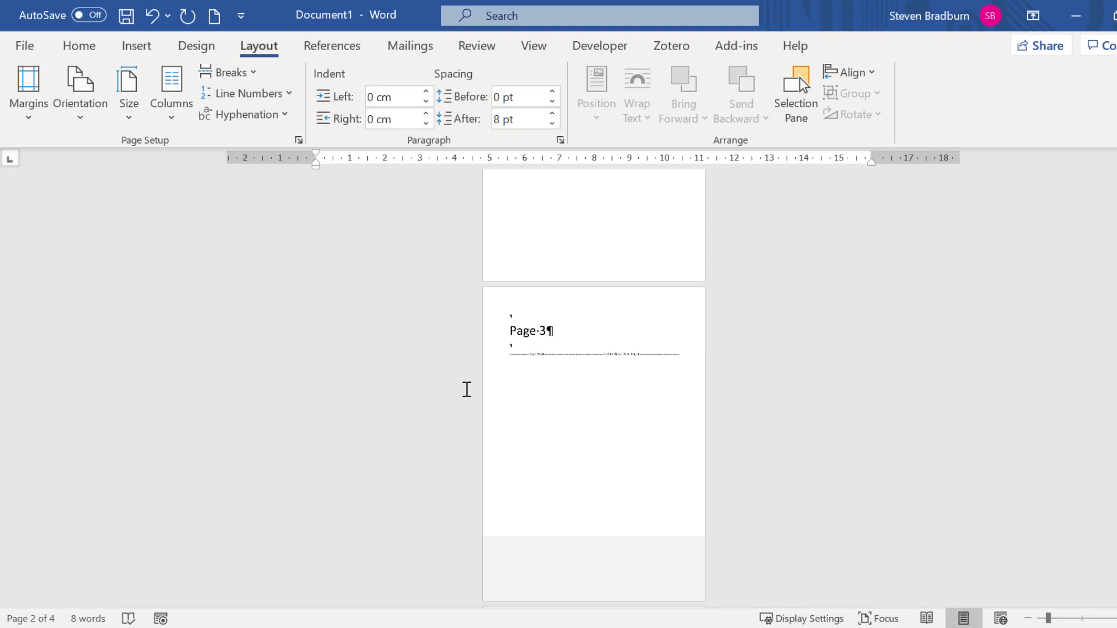
pyautogui.scroll(-3, 467, 389)
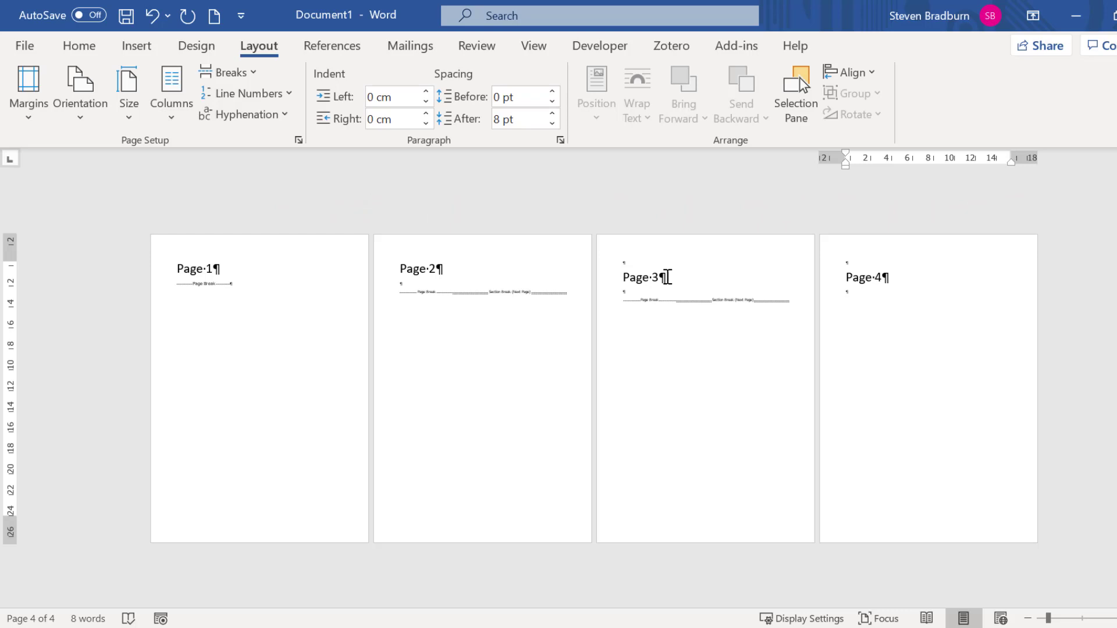
# Switch page 3's section to Landscape orientation
pyautogui.click(667, 276)
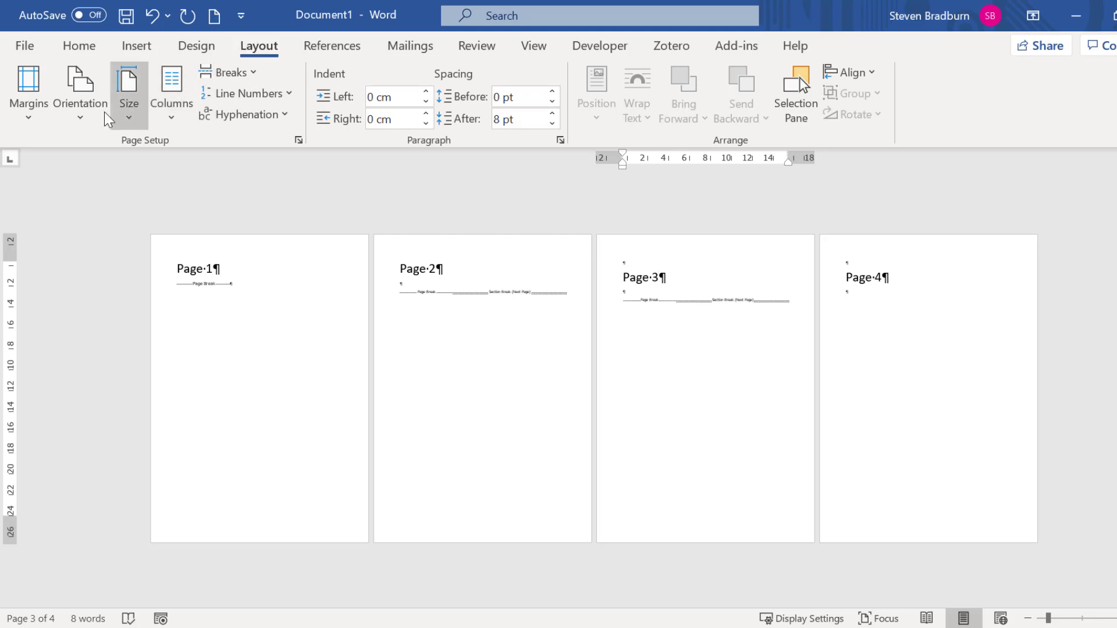
pyautogui.click(84, 108)
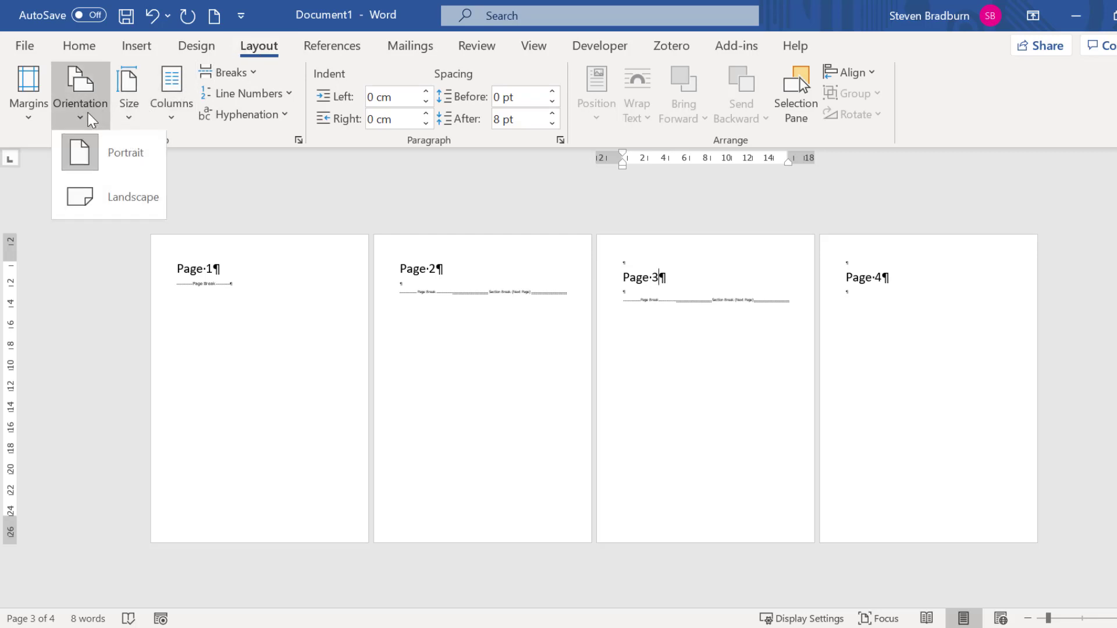
pyautogui.click(90, 198)
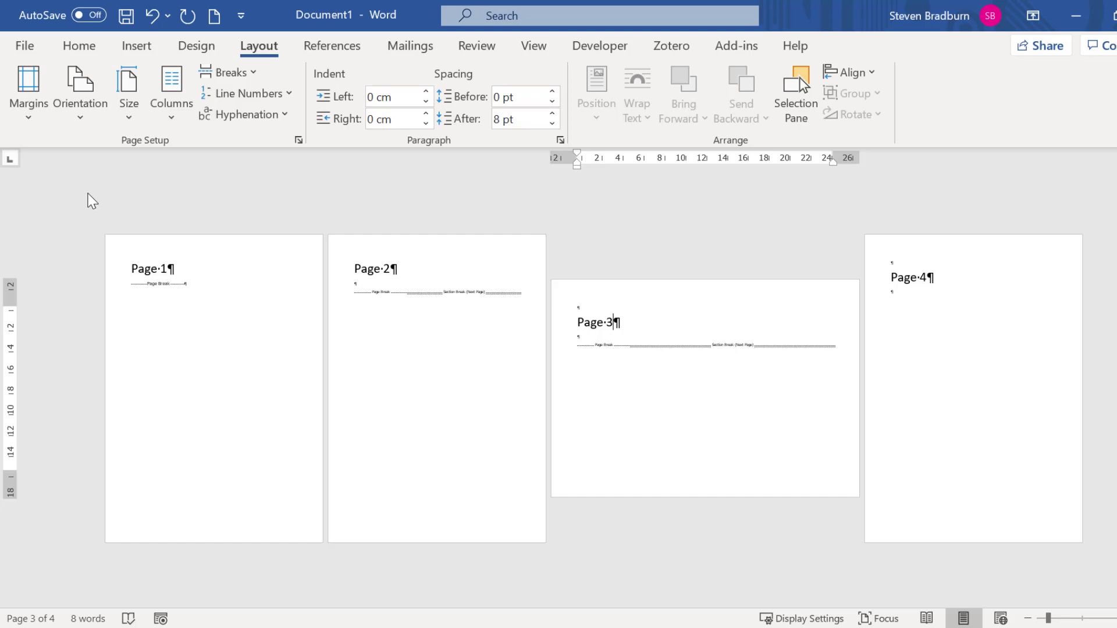
# Select the whole Page 1 heading and launch the Page Setup dialog
pyautogui.click(149, 274)
pyautogui.keyDown('ctrl'); pyautogui.scroll(4, 149, 273); pyautogui.keyUp('ctrl')
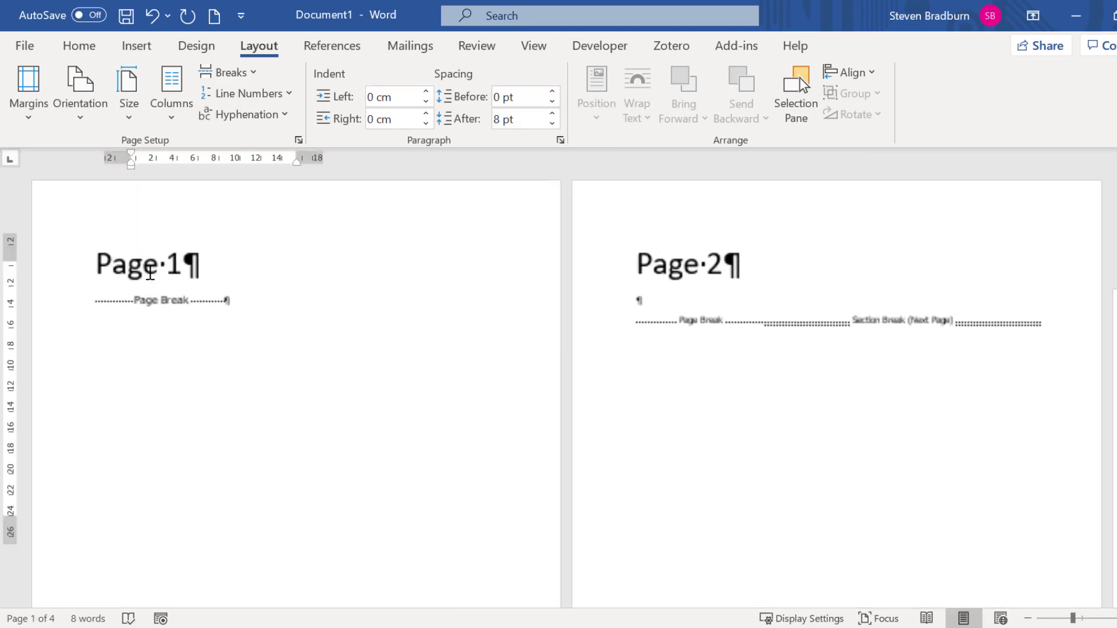
pyautogui.keyDown('ctrl'); pyautogui.scroll(4, 149, 273); pyautogui.keyUp('ctrl')
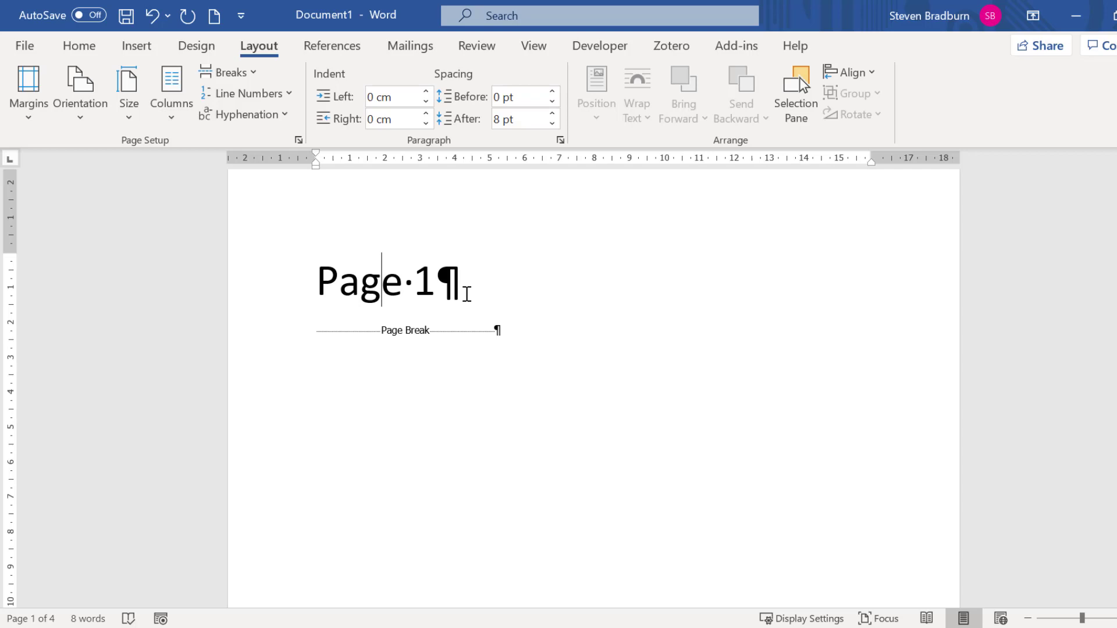
pyautogui.tripleClick(335, 280)
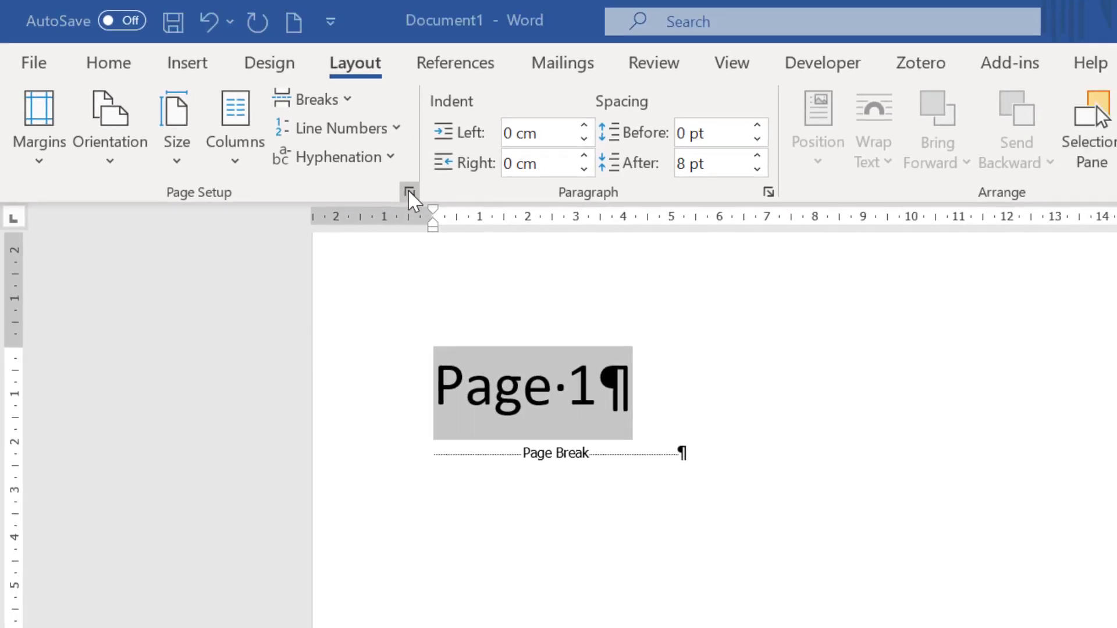
pyautogui.click(409, 192)
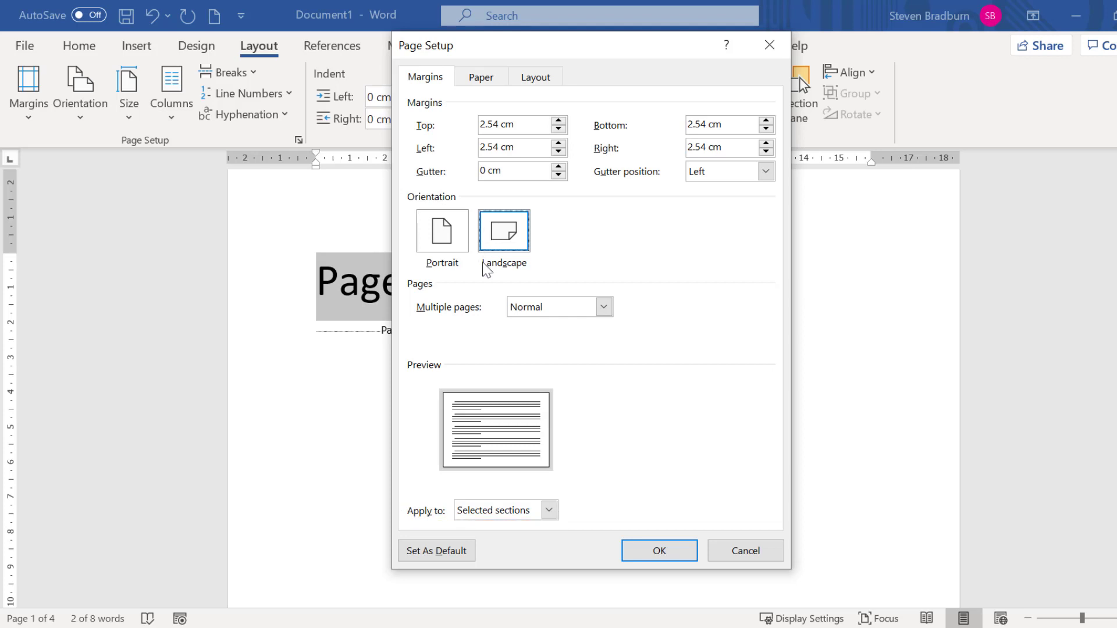
# Apply Landscape orientation to Selected text only, turning page 1 landscape
pyautogui.click(549, 511)
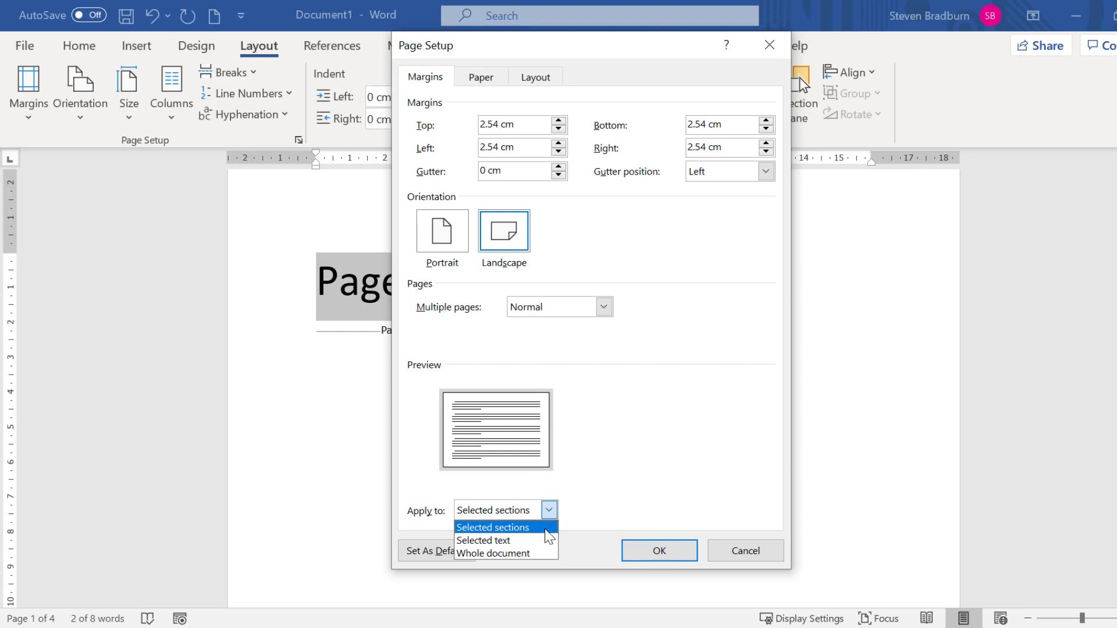
pyautogui.click(543, 541)
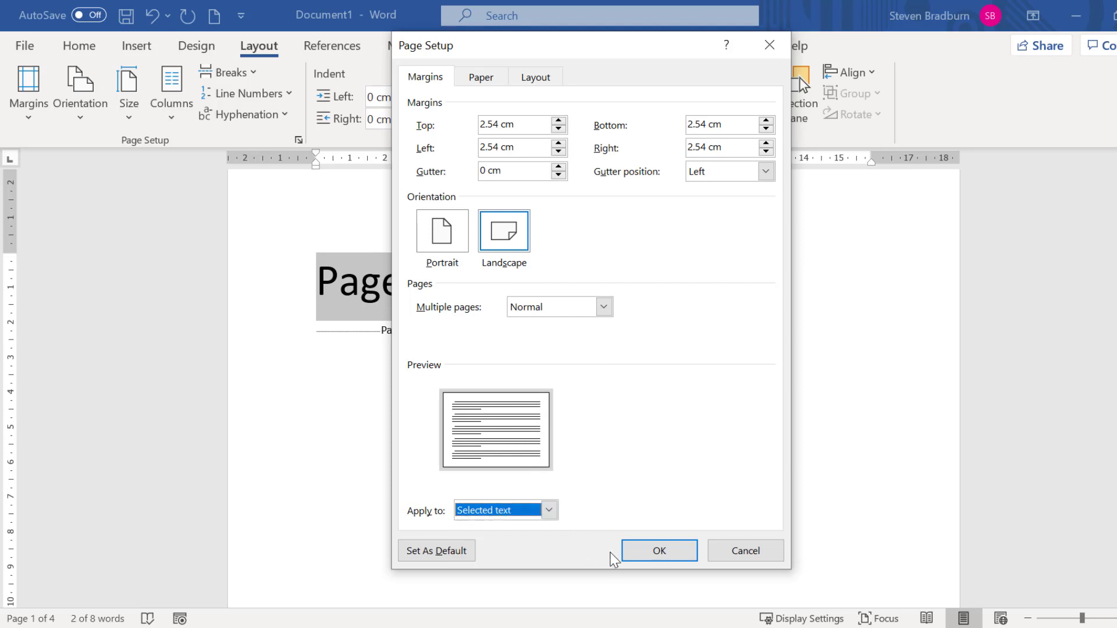
pyautogui.click(643, 558)
pyautogui.scroll(-8, 528, 392)
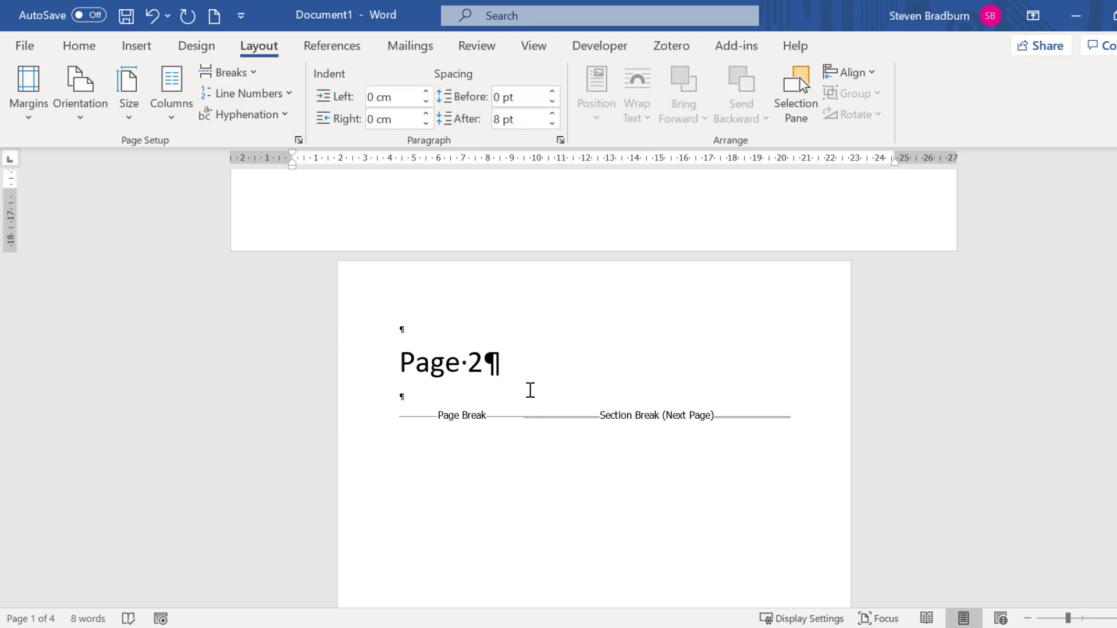
pyautogui.scroll(8, 530, 390)
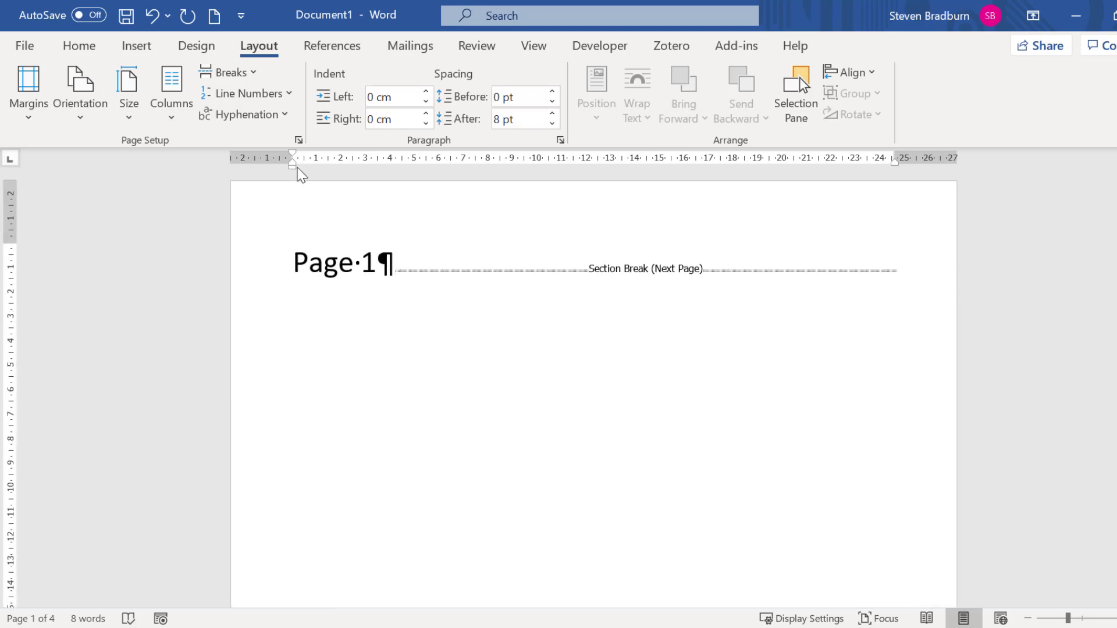
pyautogui.click(298, 140)
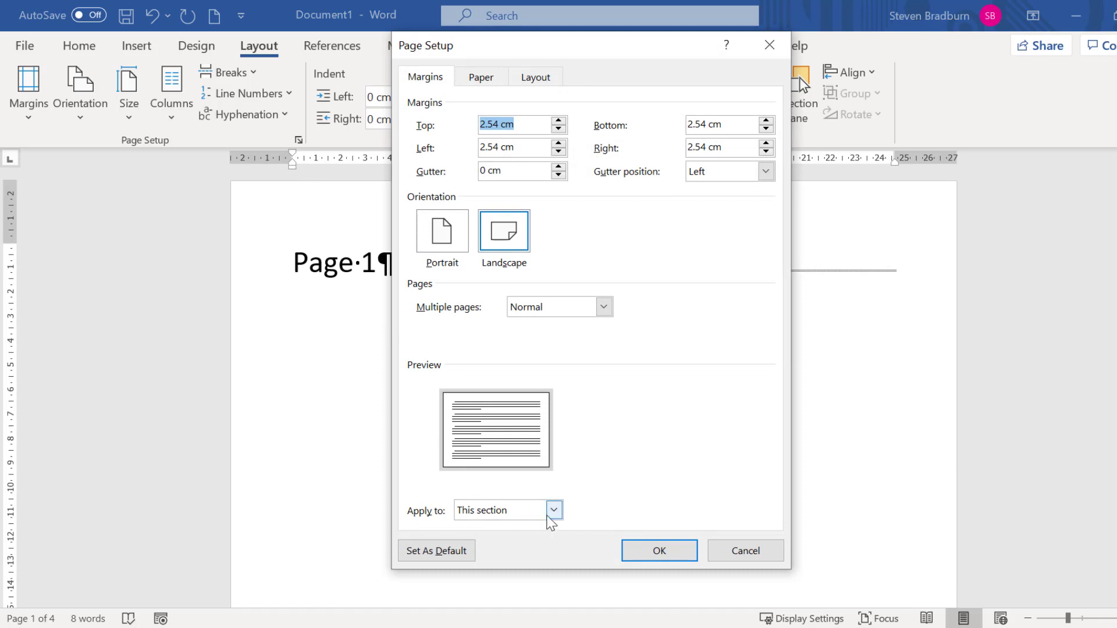
pyautogui.click(553, 514)
pyautogui.click(547, 542)
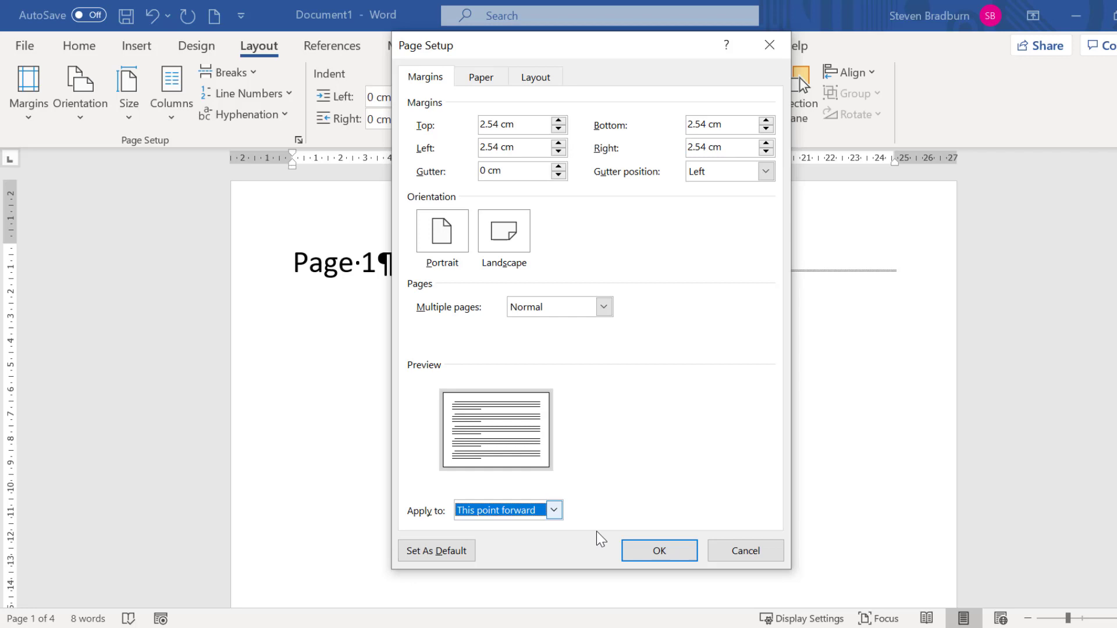
pyautogui.click(764, 560)
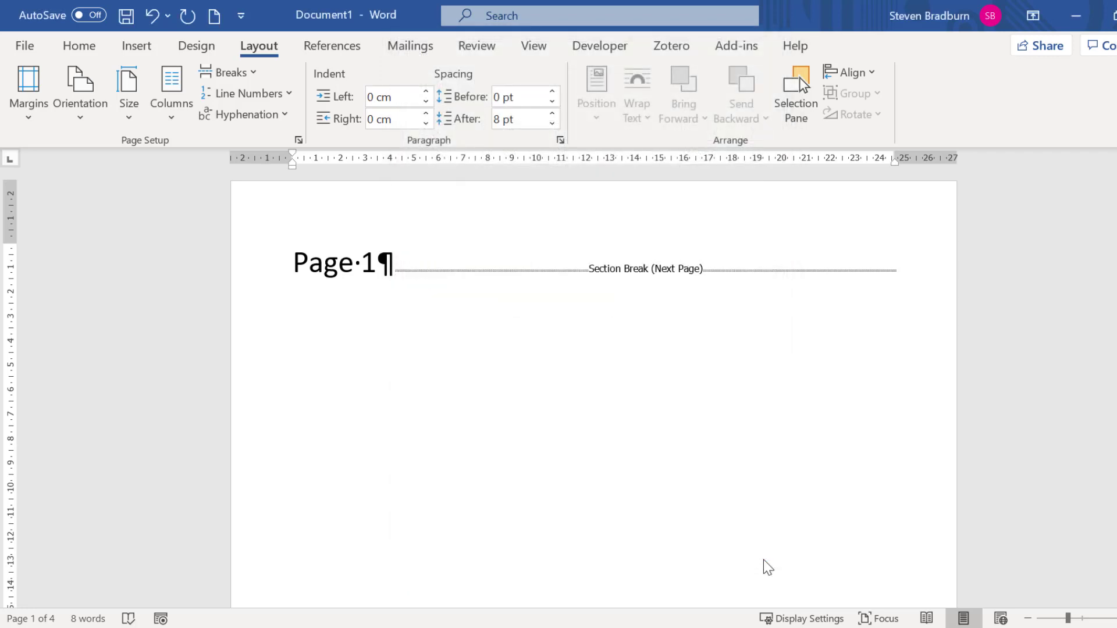